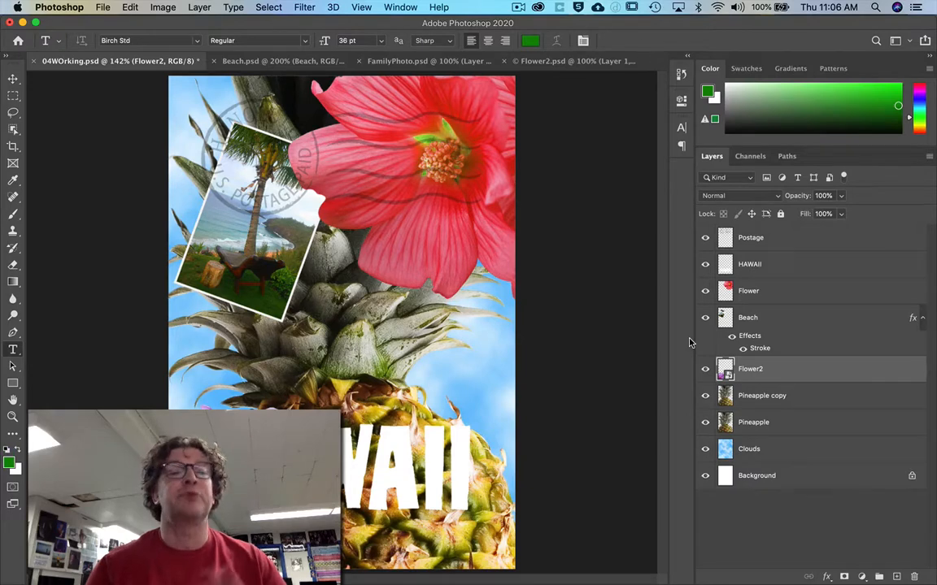
Step: Deselect all layers and activate the Horizontal Type tool
left_click(269, 7)
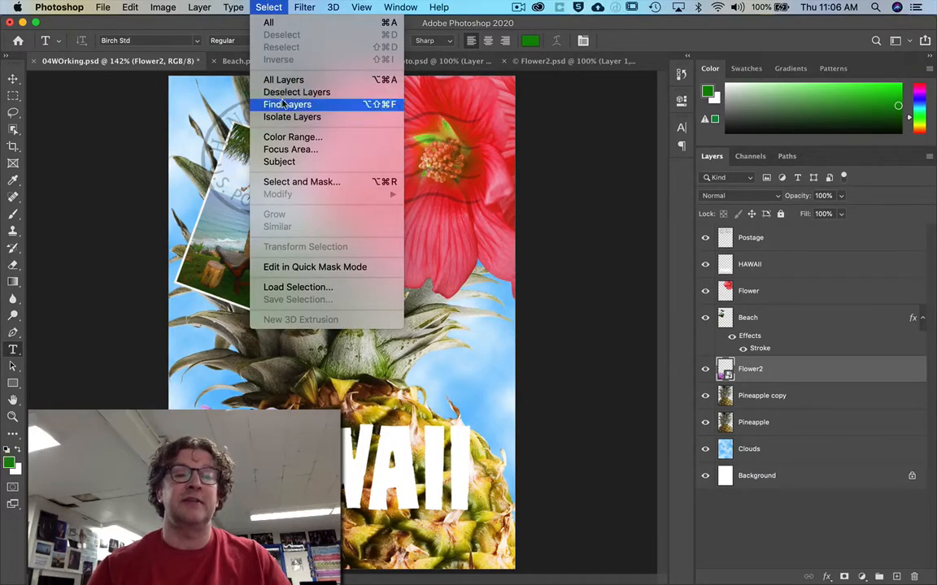
left_click(269, 6)
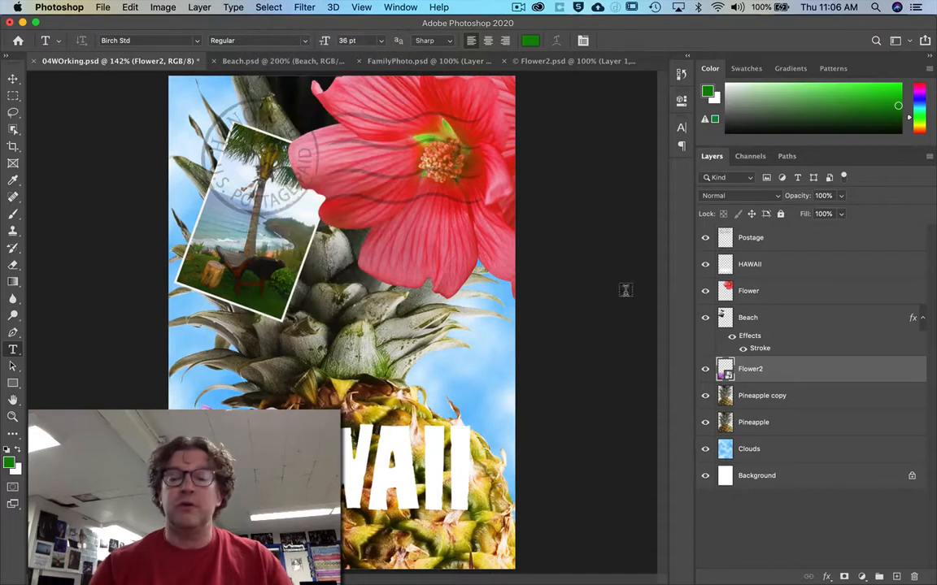
left_click(753, 541)
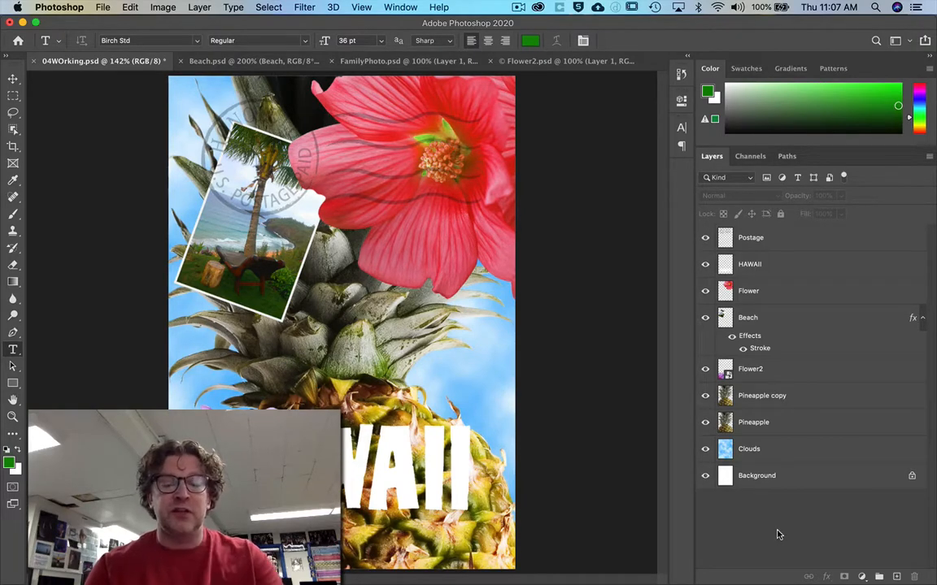
left_click(14, 350)
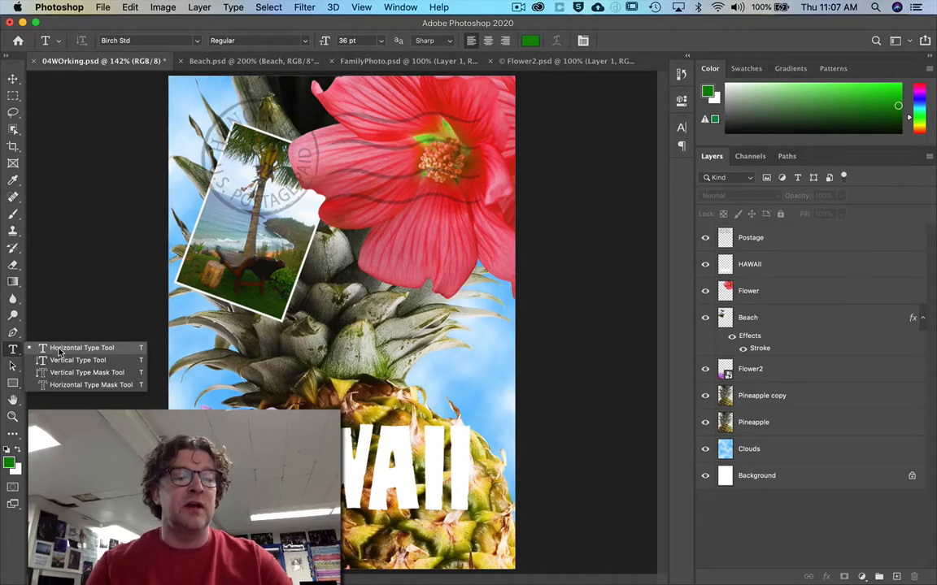
left_click(13, 350)
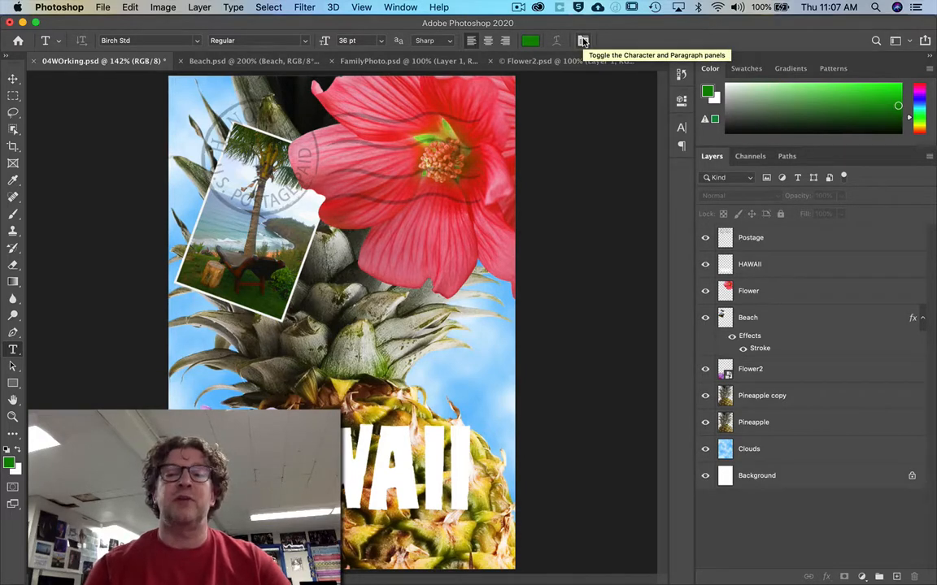
Step: Show the character settings and set the font to Birch Std Regular at 36 pt
left_click(395, 6)
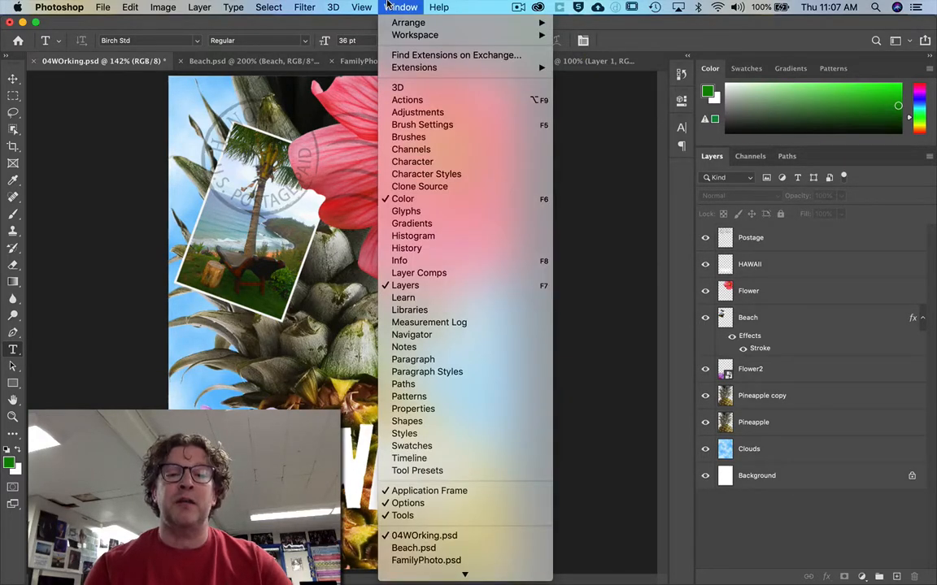
left_click(411, 161)
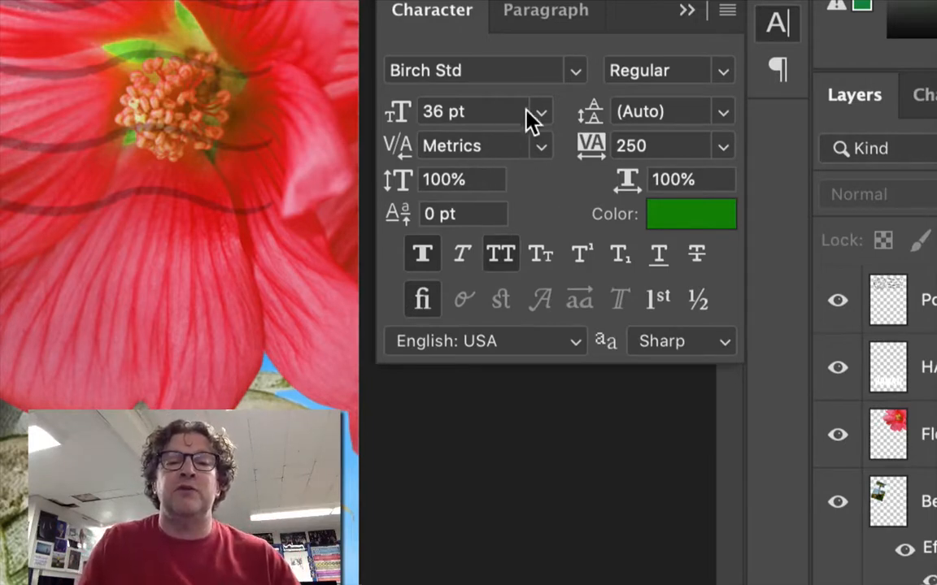
left_click(460, 68)
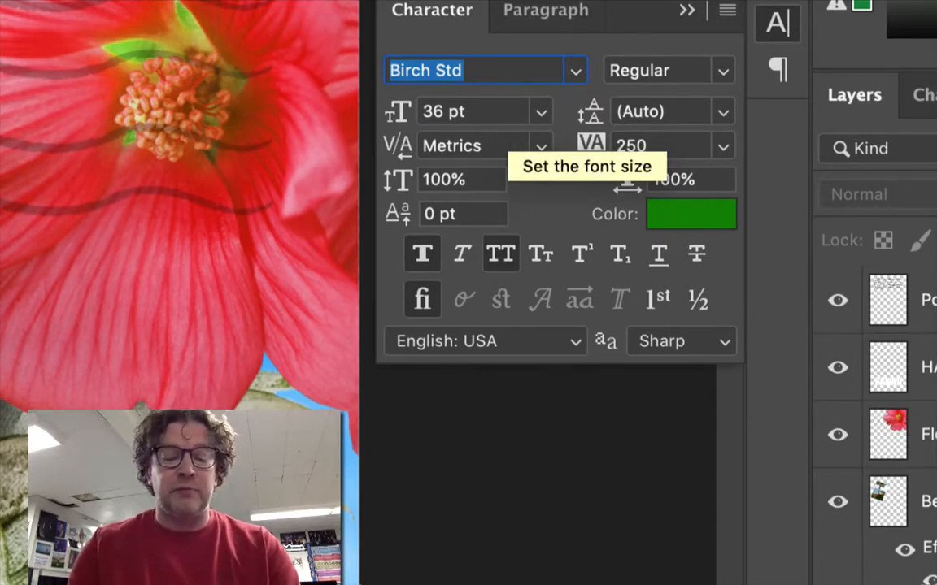
type("birch")
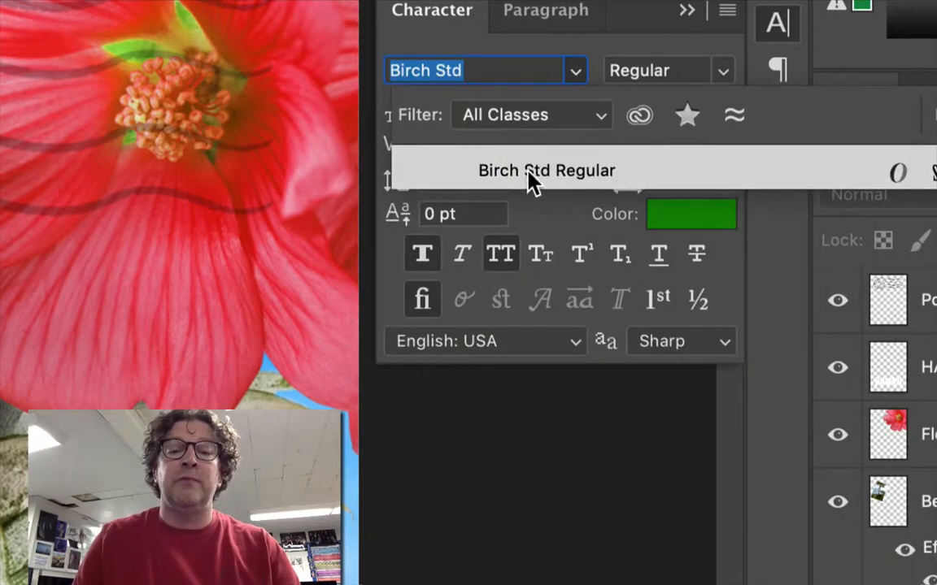
left_click(543, 181)
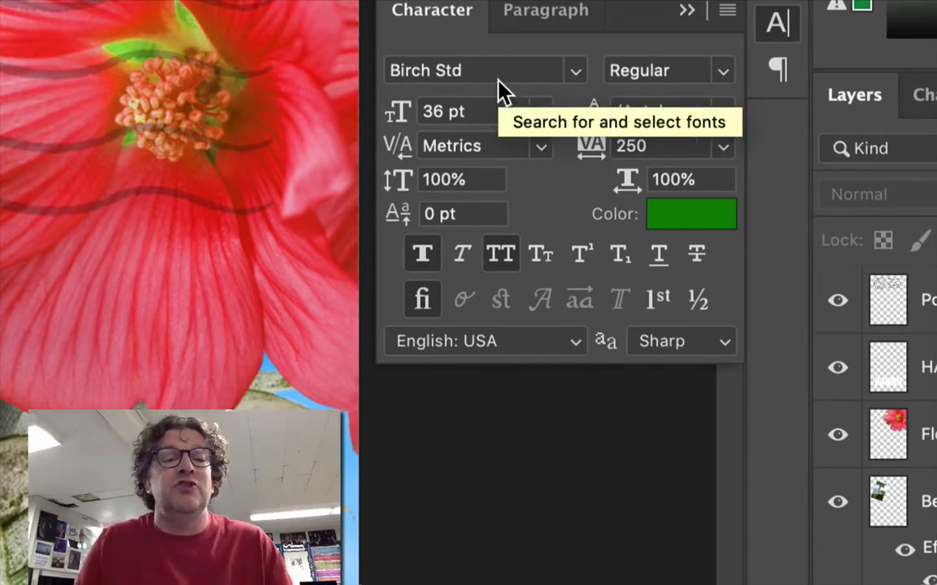
left_click(635, 70)
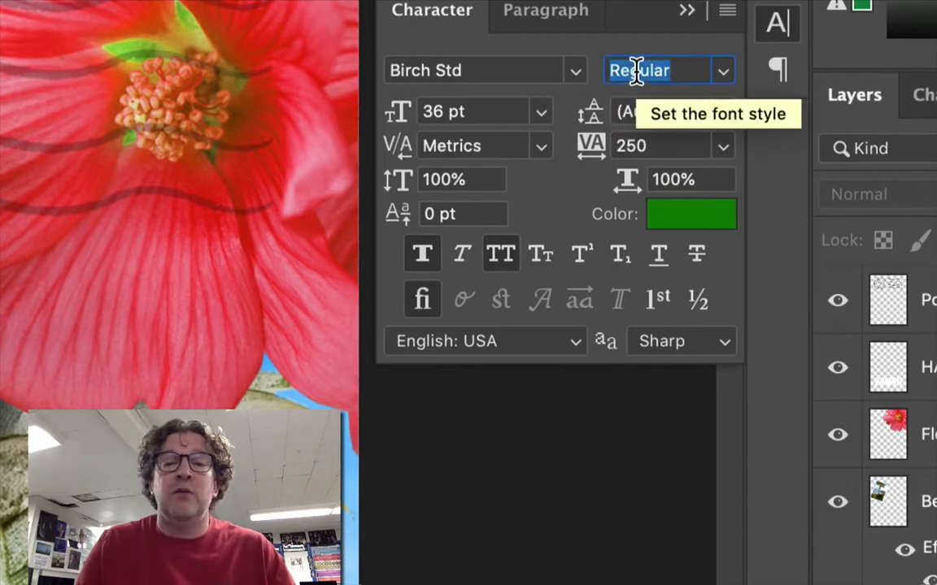
left_click(476, 111)
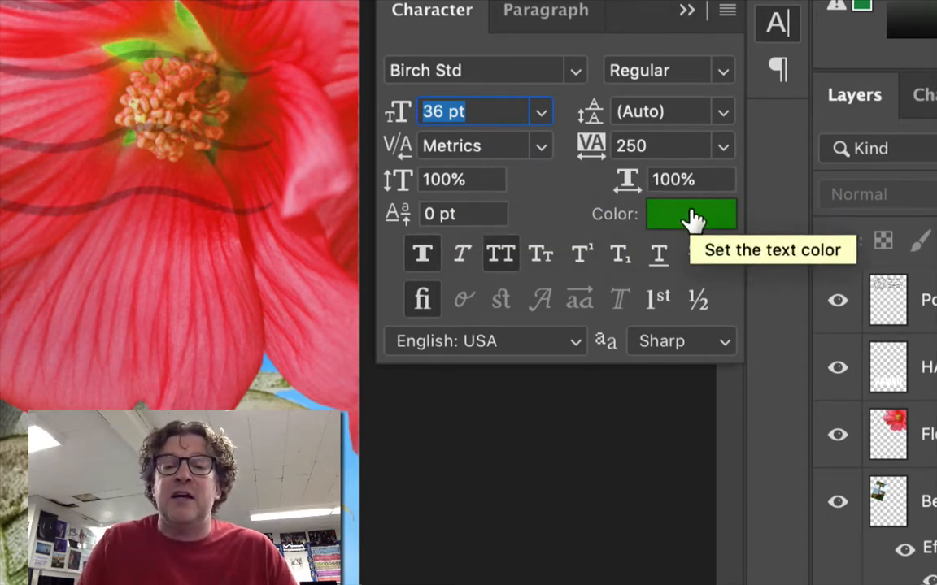
Step: Set the text color to dark green 1f4303, sampled from the grass in the beach photo
left_click(681, 221)
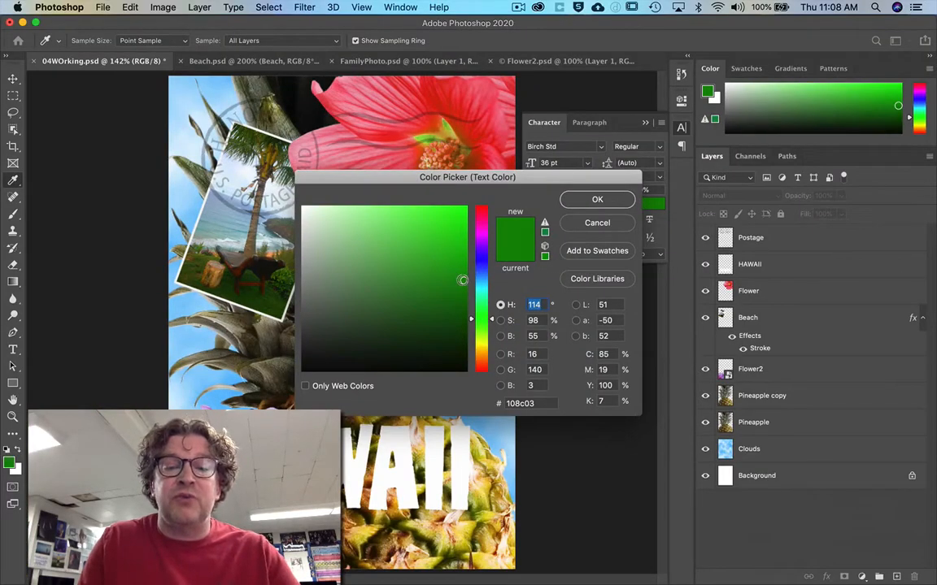
left_click_drag(463, 281, 463, 289)
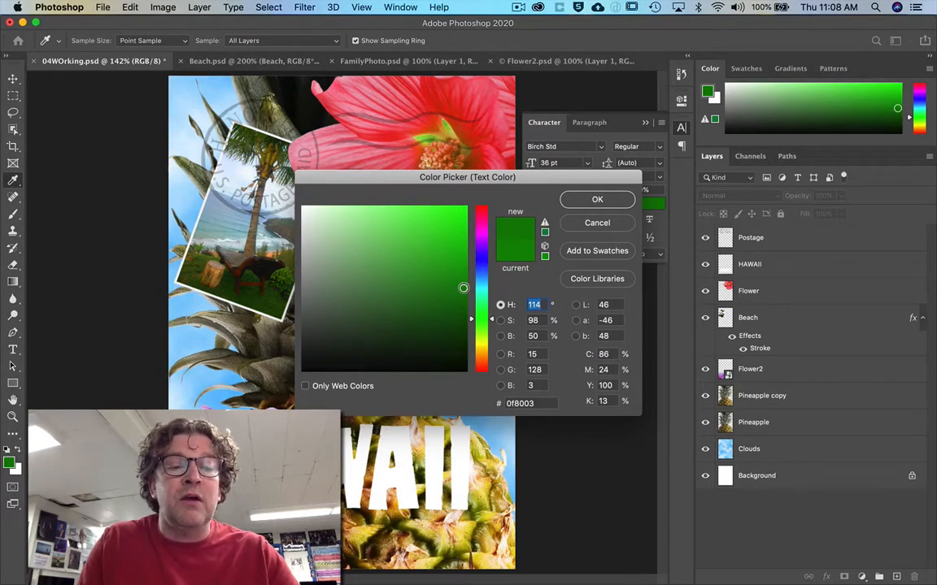
left_click(248, 302)
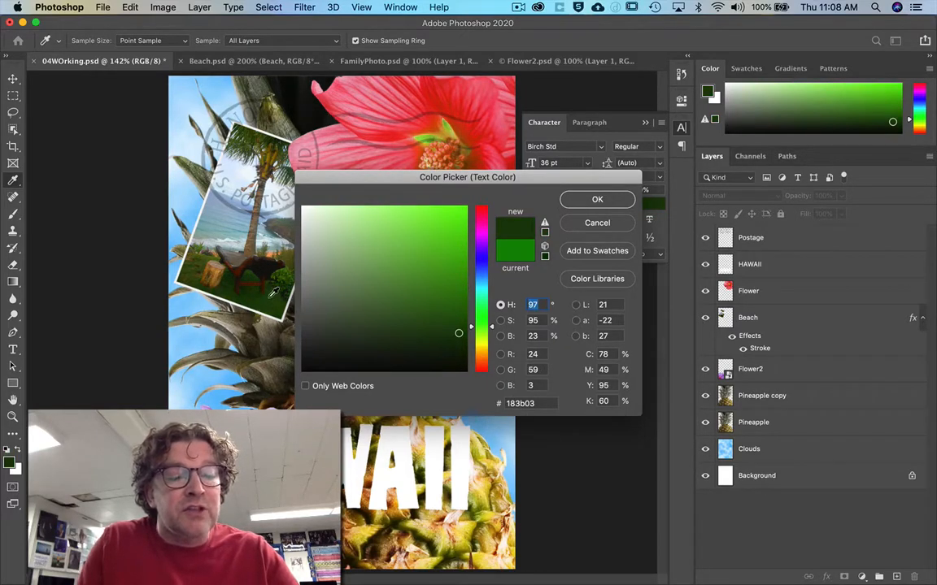
left_click(270, 302)
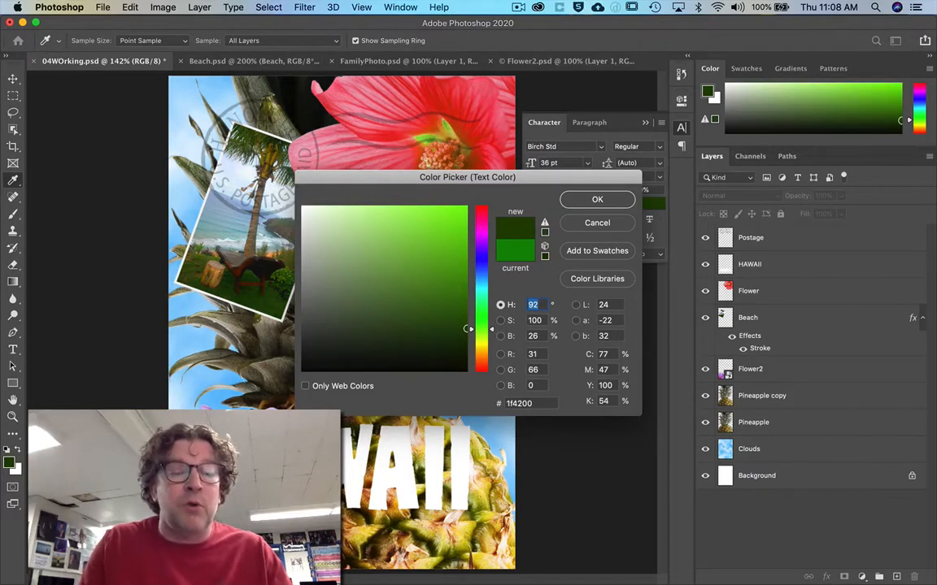
left_click(232, 447)
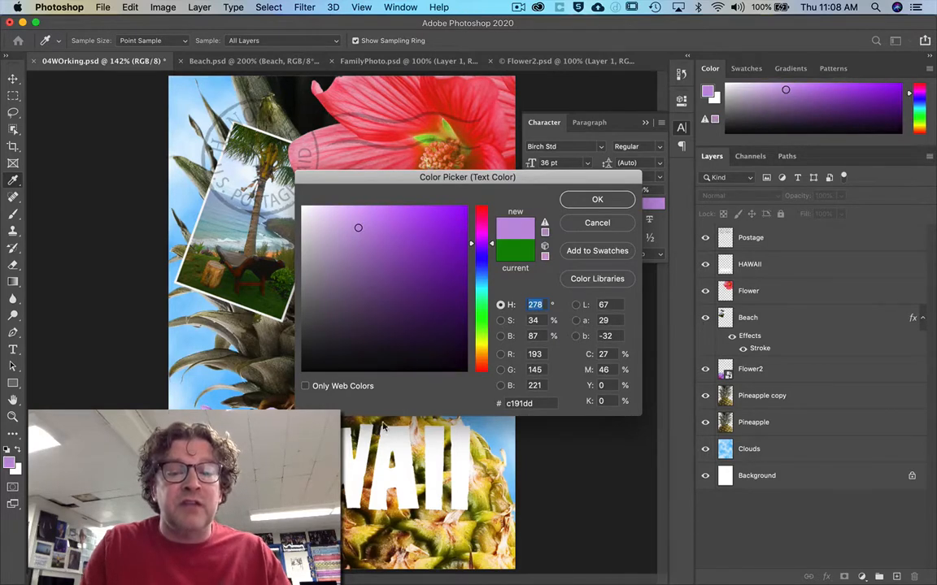
left_click(481, 509)
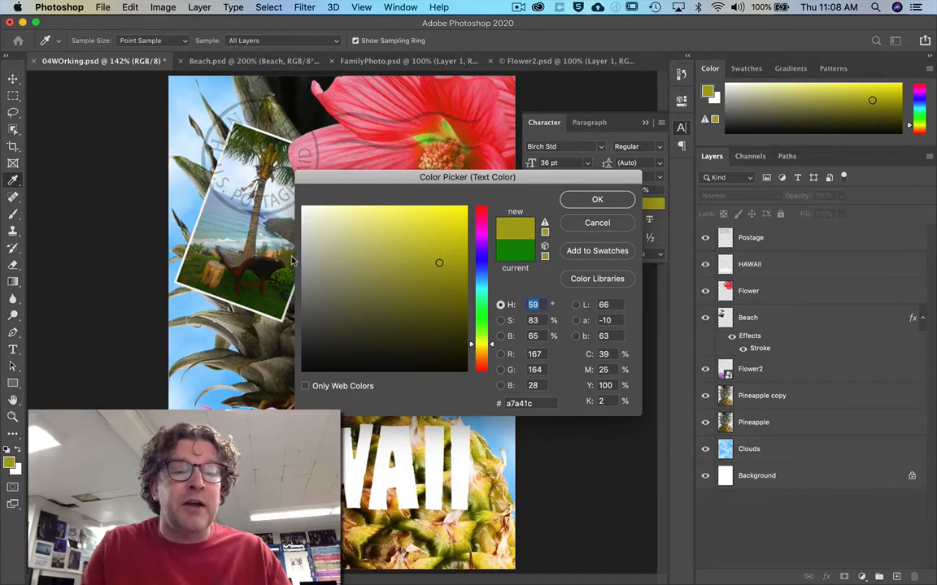
left_click(249, 303)
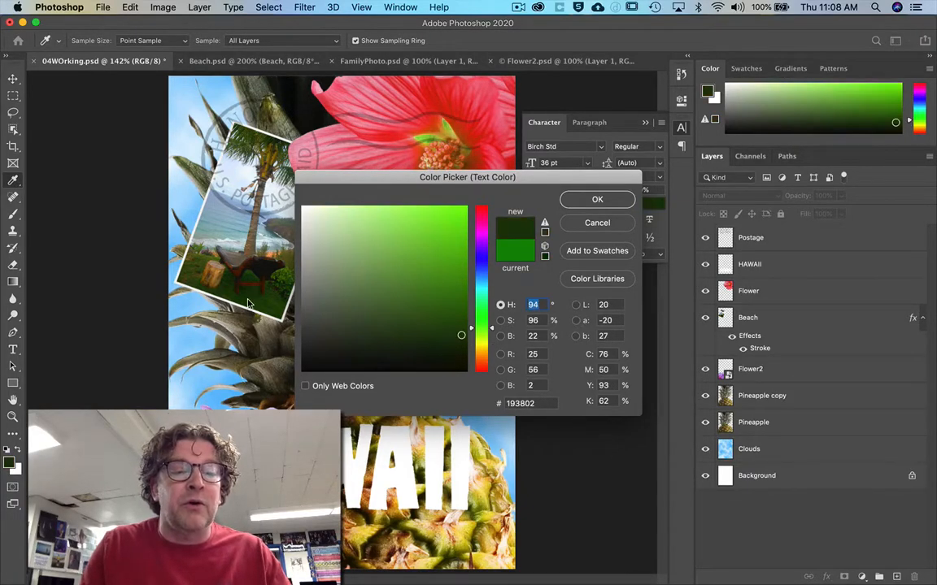
left_click(254, 305)
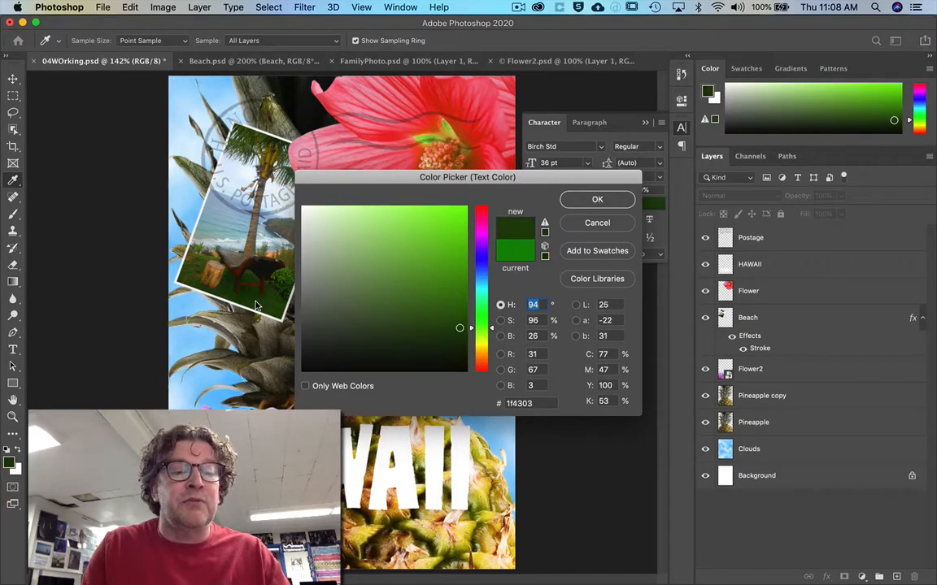
left_click(596, 200)
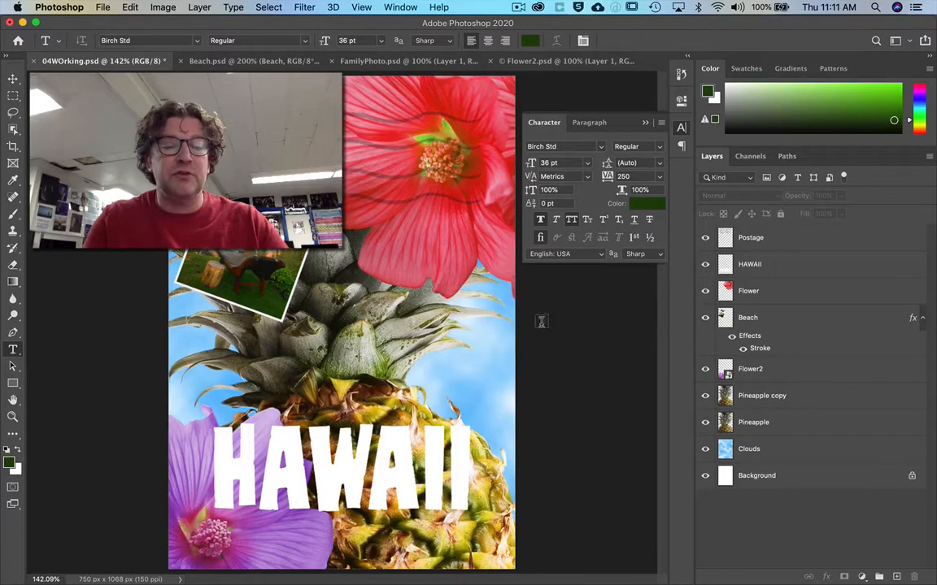
Step: Add the text line "ISLAND PARDISE" along the lower edge of the HAWAII title and commit it
left_click(218, 521)
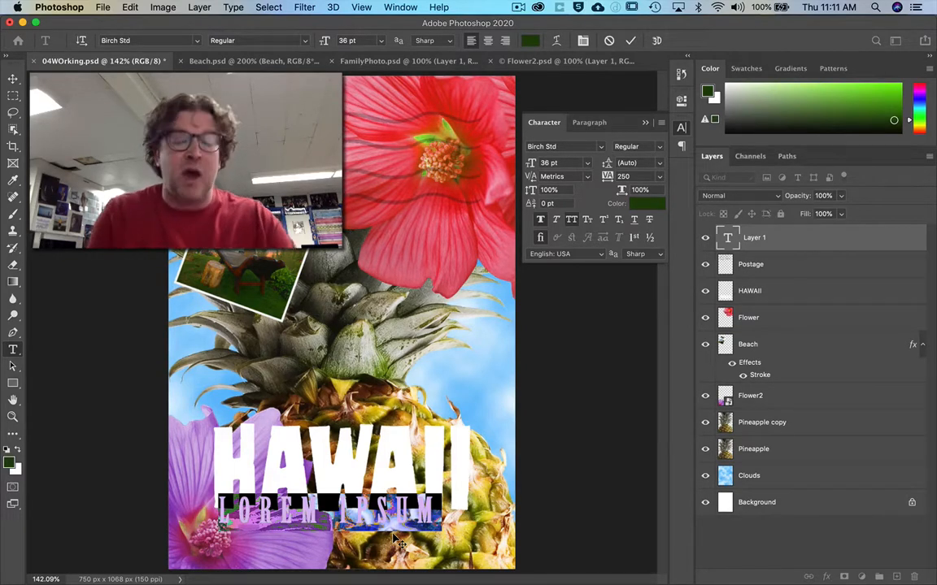
type("ISL")
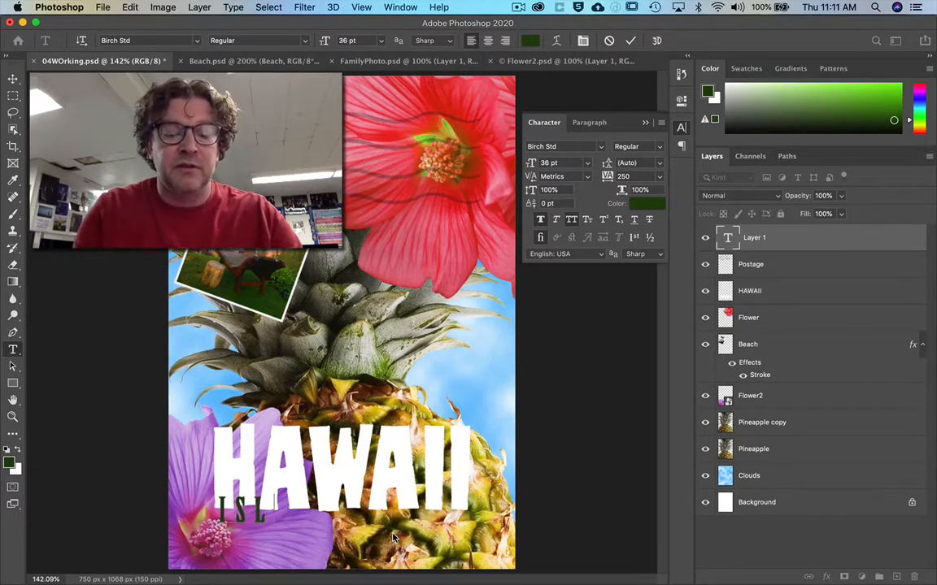
type("AND PAR")
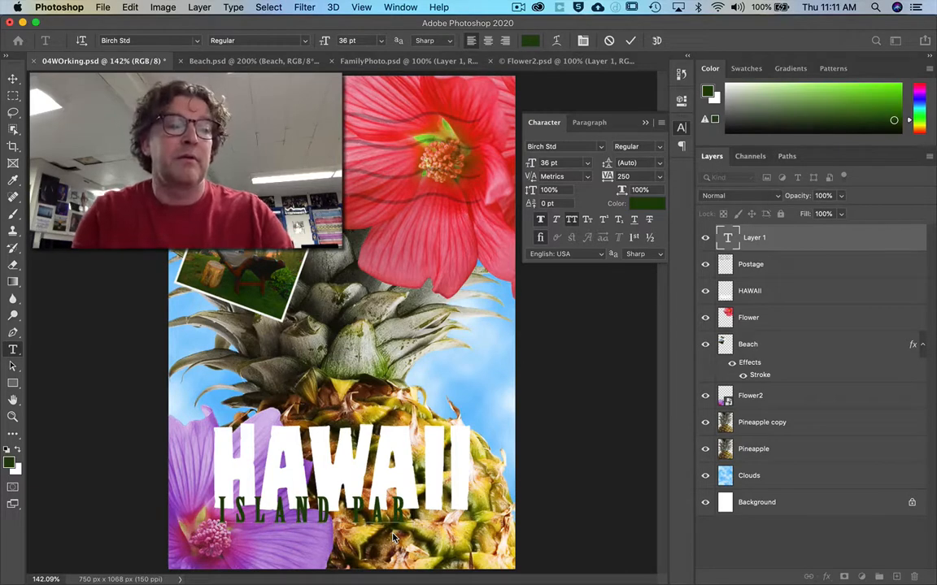
type("TADISE")
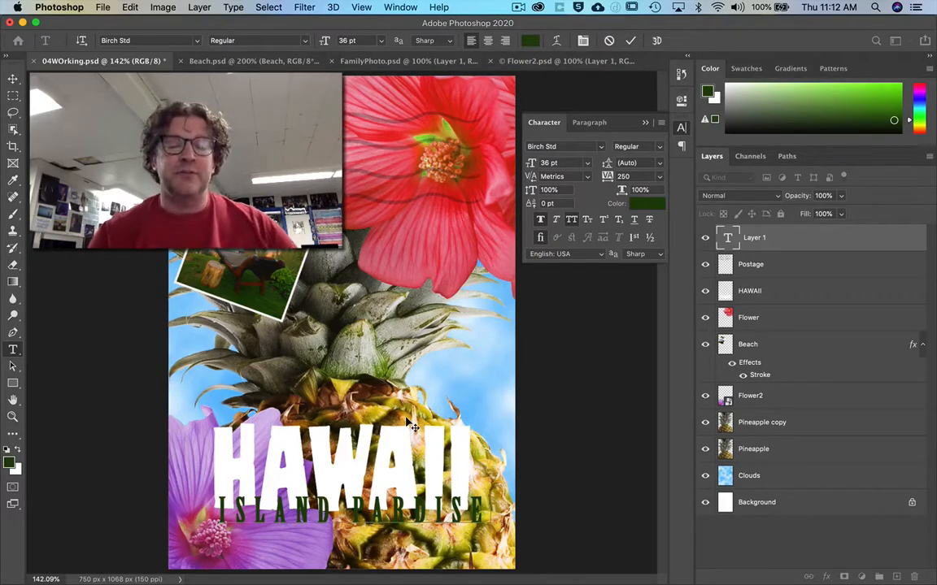
type("v")
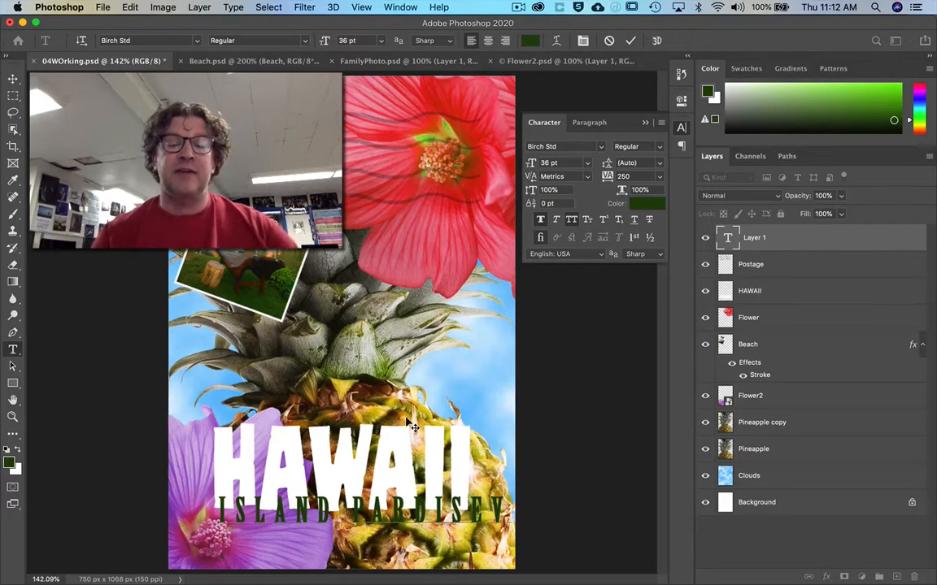
key("BackSpace")
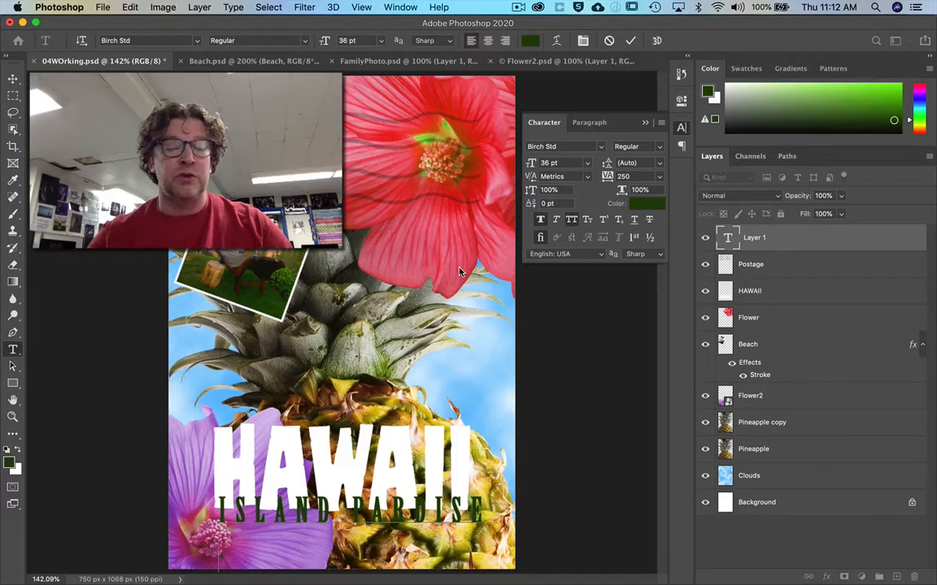
left_click(217, 553)
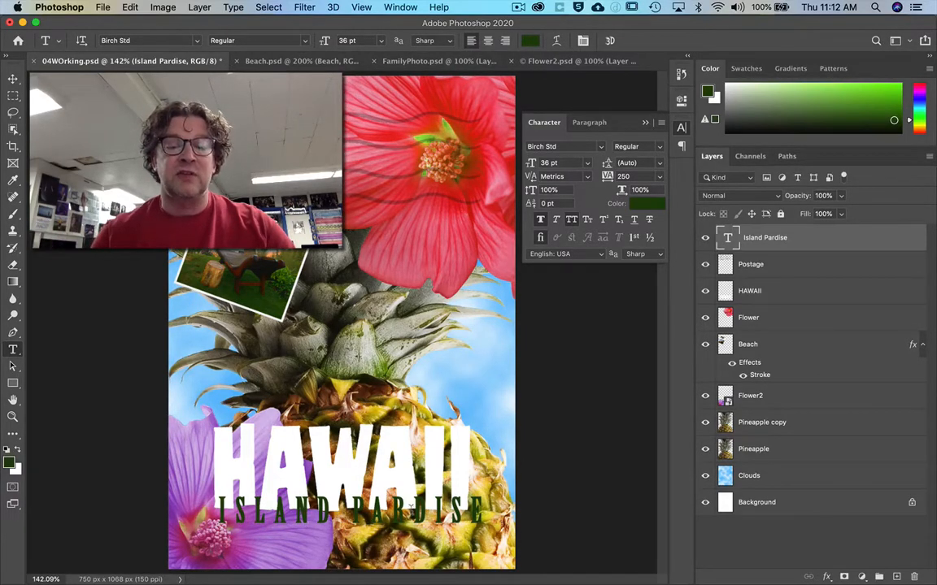
left_click(431, 516)
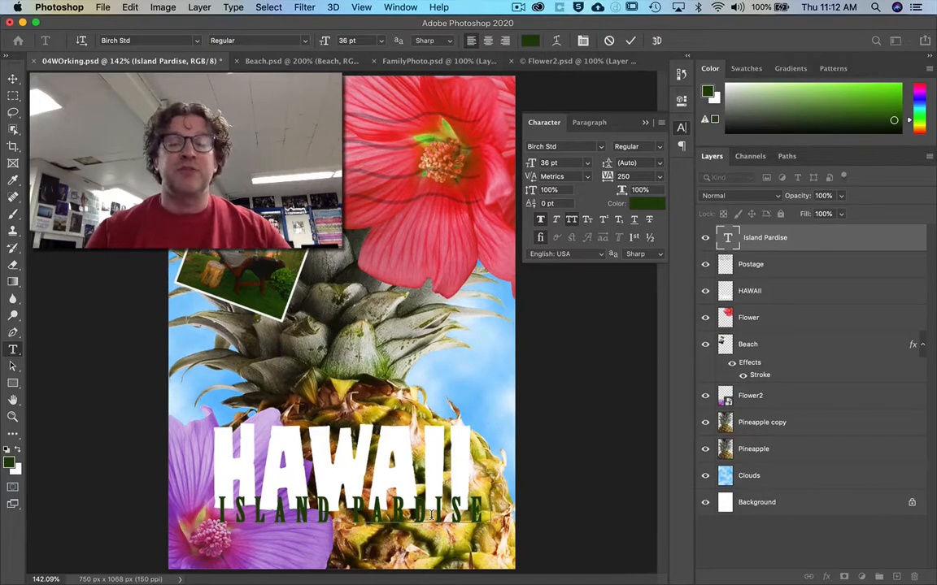
left_click(629, 40)
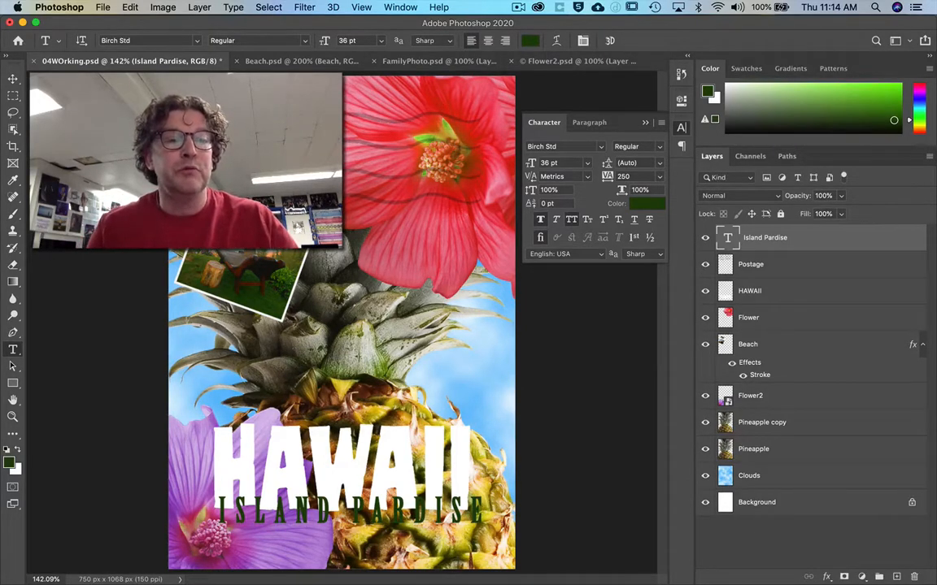
Step: Move the "ISLAND PARDISE" text down so it sits clear below the HAWAII title
left_click(13, 81)
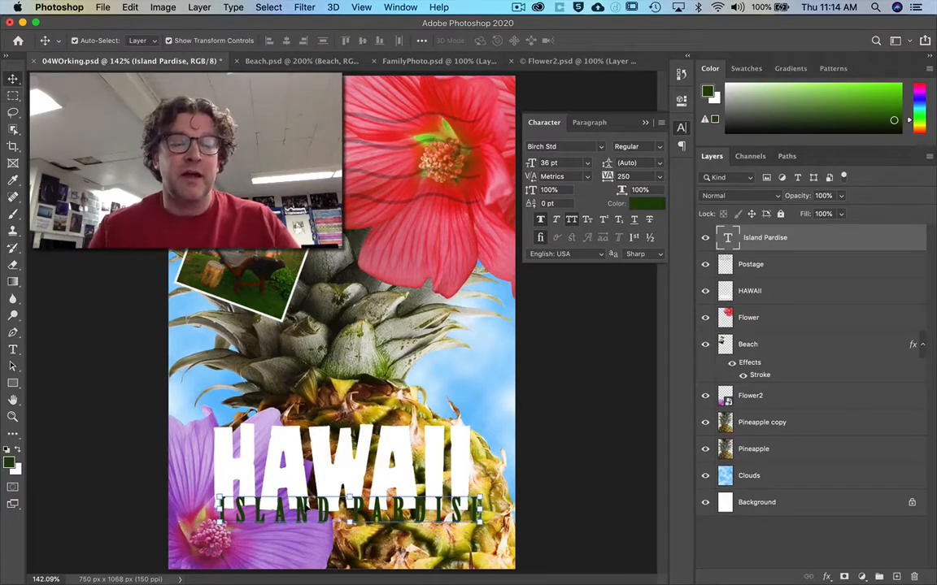
left_click_drag(280, 512, 274, 534)
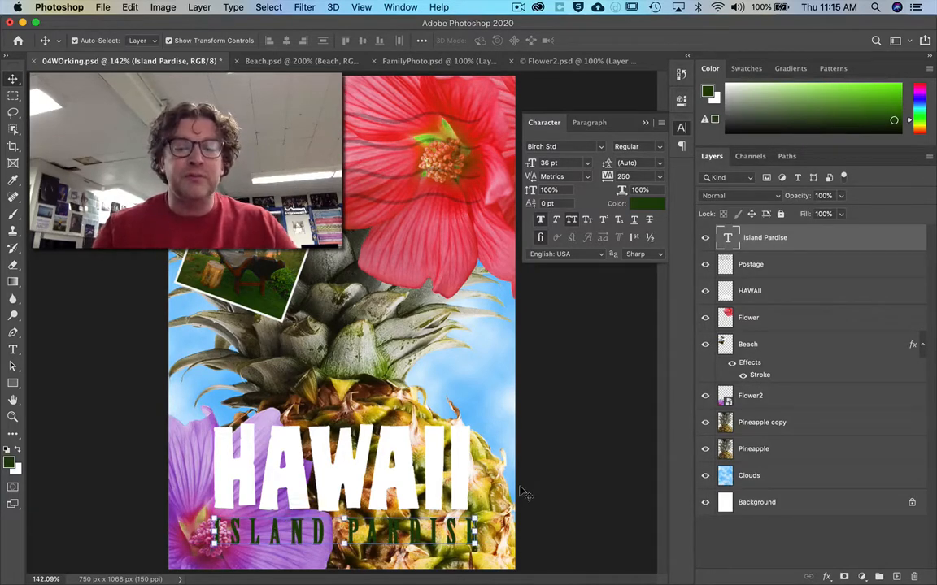